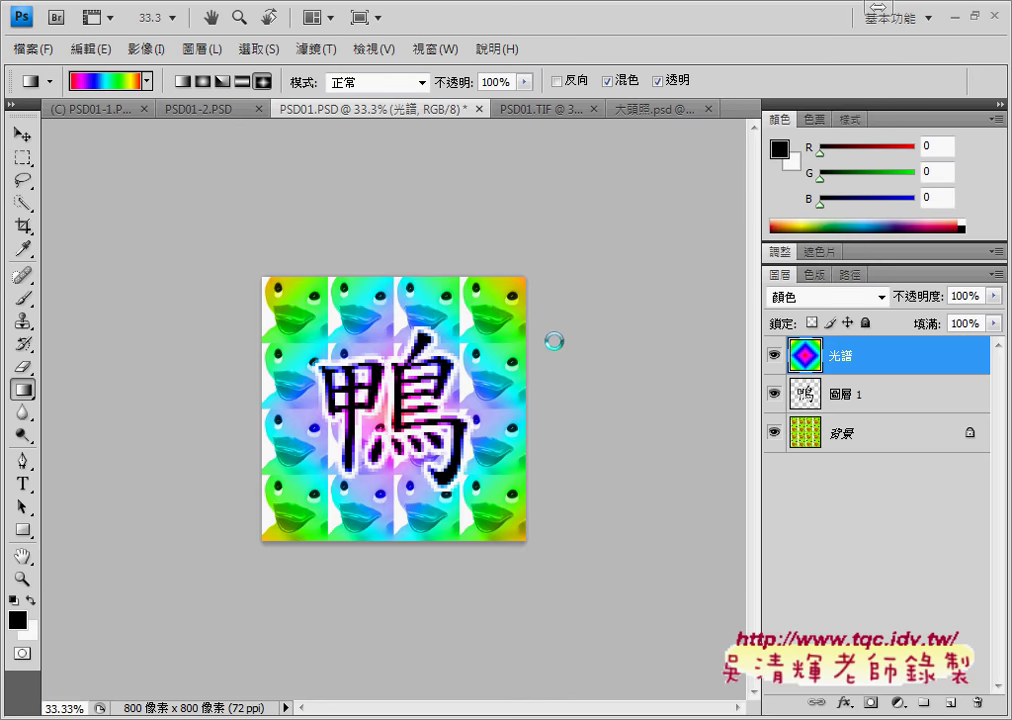
Bring up the PSD01.TIF document showing the flattened one-layer 鴨 duck artwork.
left_click(549, 112)
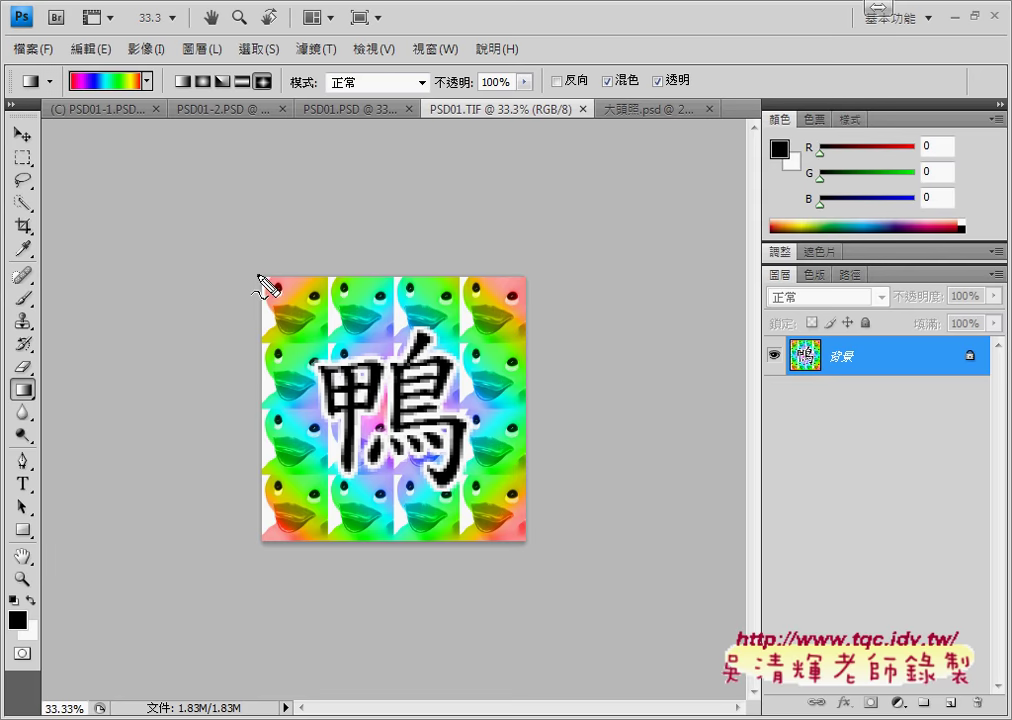
left_click_drag(257, 273, 527, 273)
mouse_move(405, 202)
left_mouse_down()
mouse_move(425, 215)
mouse_move(448, 210)
left_mouse_up()
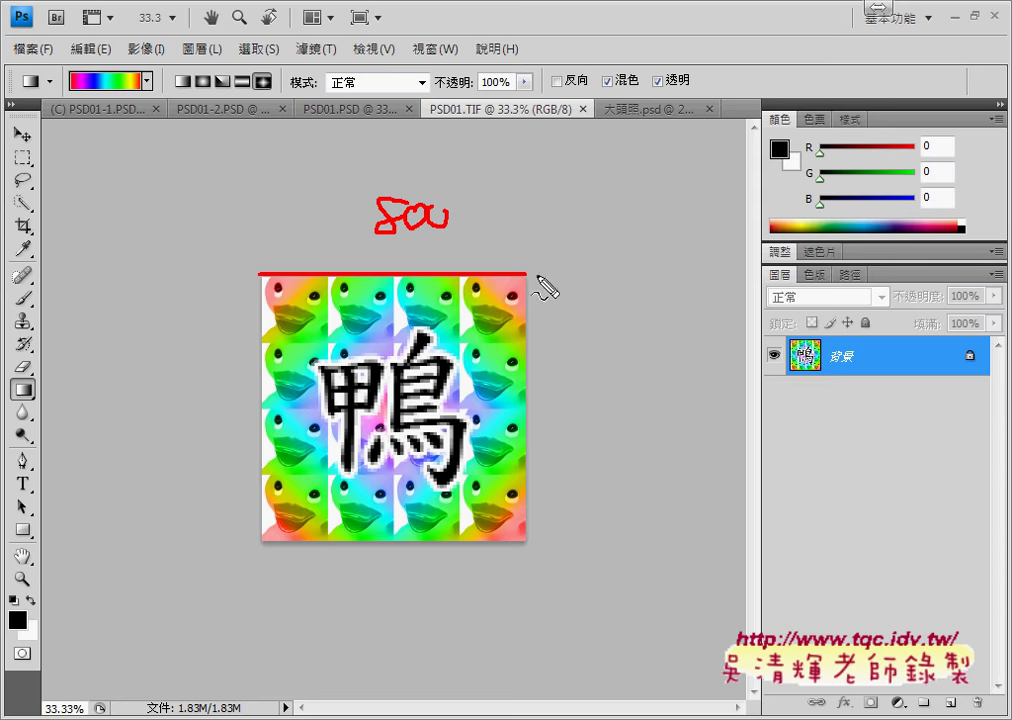
left_click_drag(527, 273, 555, 290)
left_click_drag(546, 510, 532, 542)
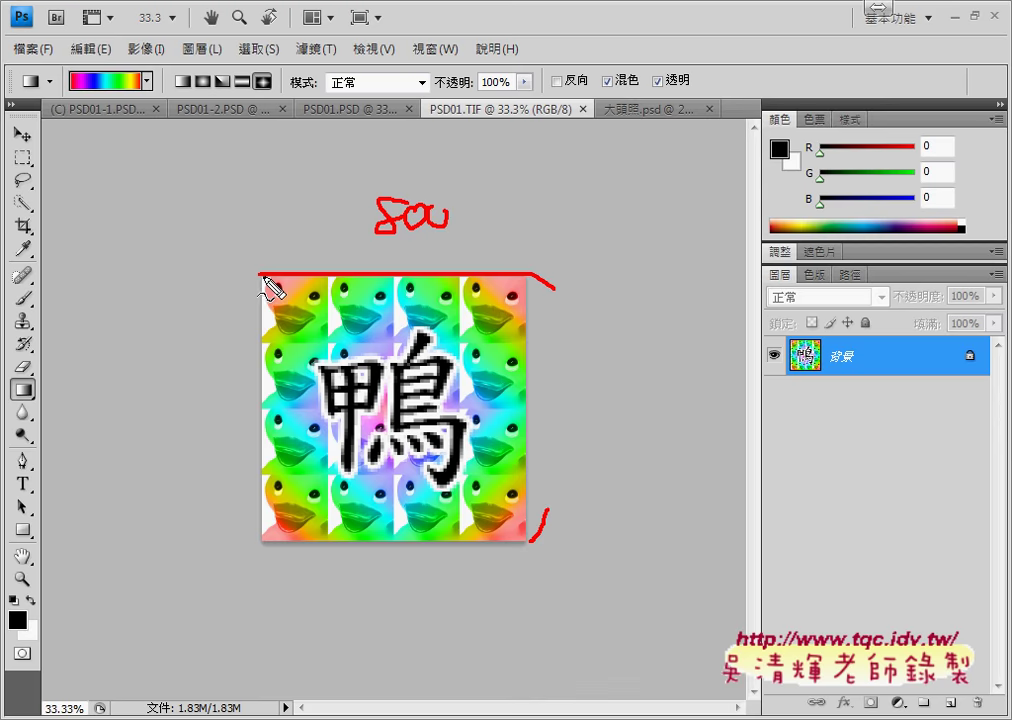
left_click_drag(261, 276, 261, 345)
mouse_move(329, 276)
left_mouse_down()
mouse_move(330, 345)
mouse_move(262, 349)
left_mouse_up()
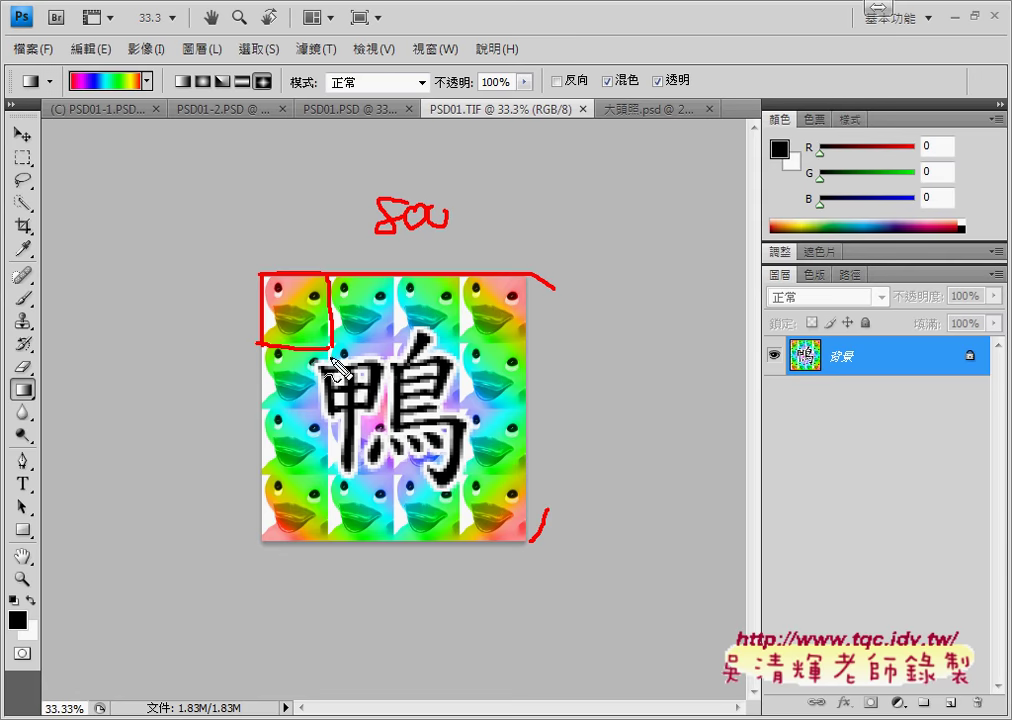
left_click_drag(317, 330, 316, 470)
mouse_move(320, 329)
left_mouse_down()
mouse_move(462, 331)
mouse_move(466, 468)
left_mouse_up()
left_click_drag(340, 489, 447, 488)
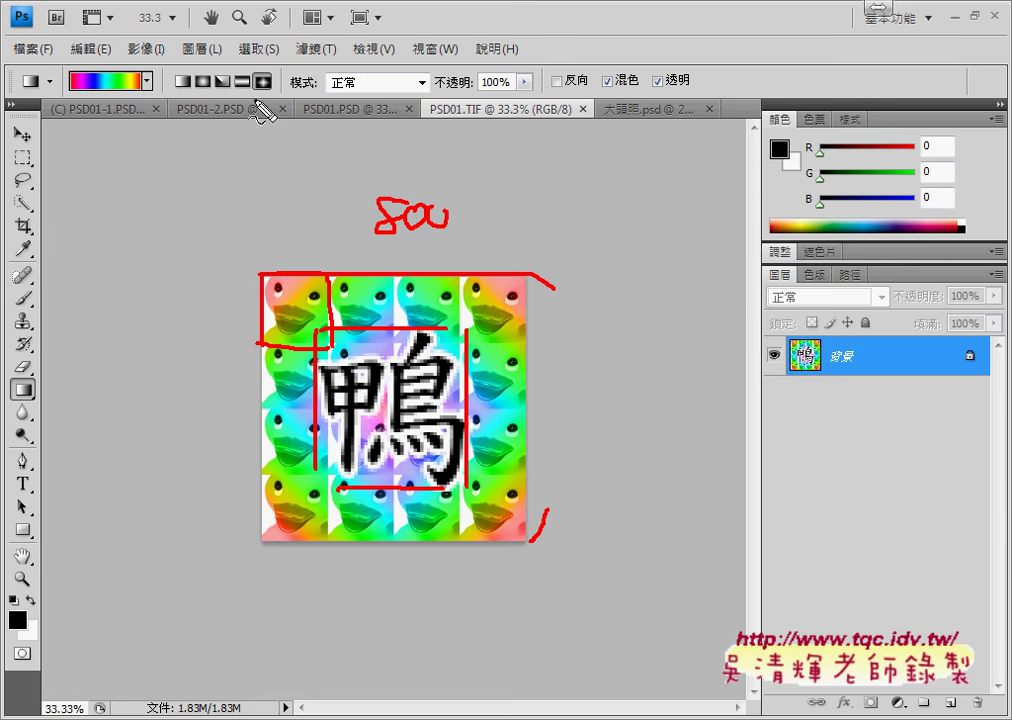
mouse_move(258, 60)
left_mouse_down()
mouse_move(272, 103)
mouse_move(214, 96)
left_mouse_up()
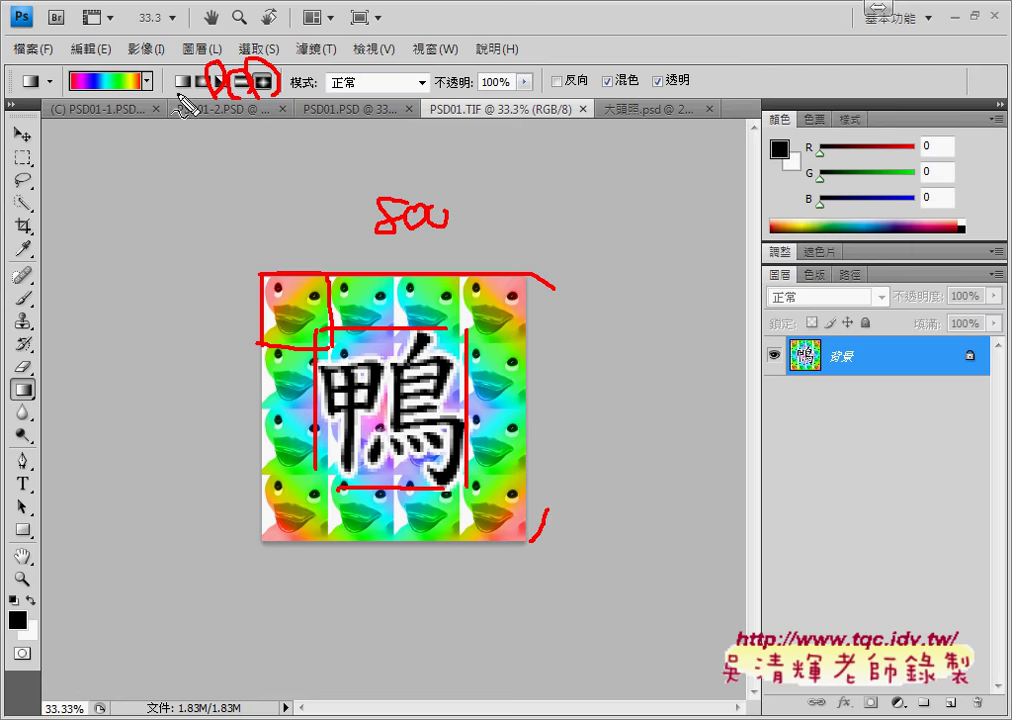
left_click_drag(140, 60, 146, 94)
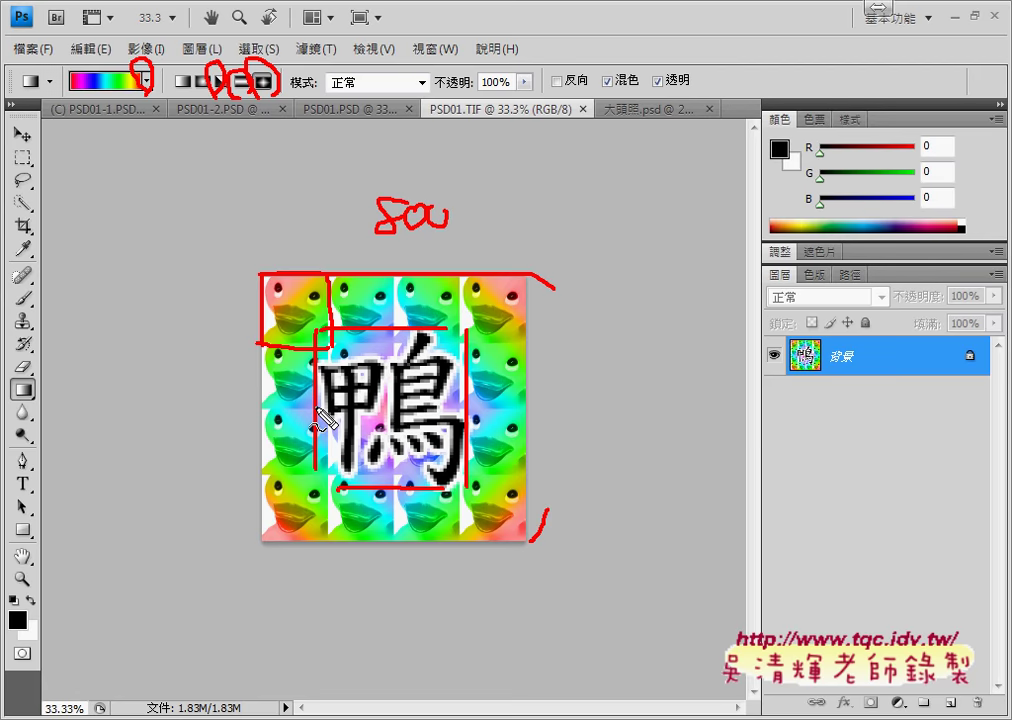
key("Escape")
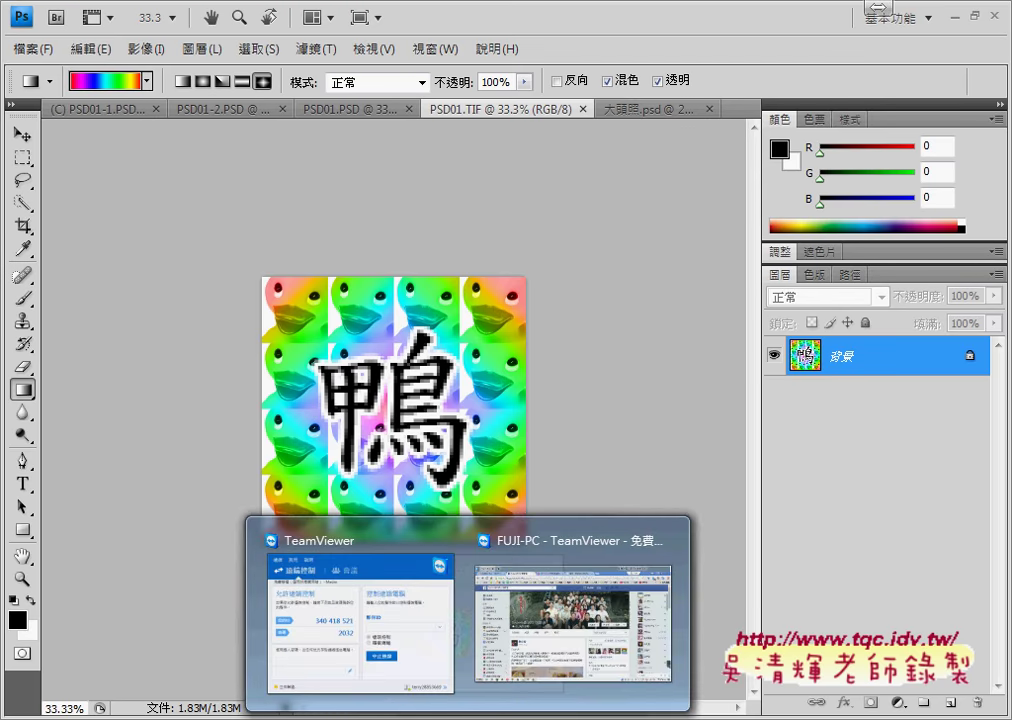
Replace the 大頭照 query in Chrome's Google Images with 泰迪熊 and run the search.
left_click(355, 620)
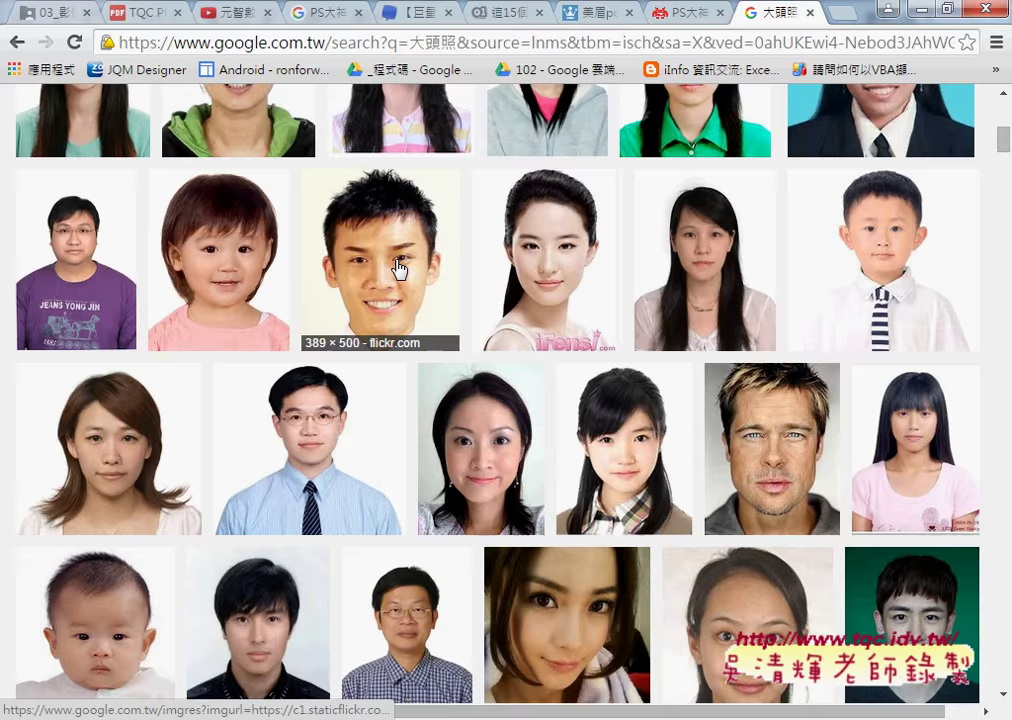
scroll(398, 268, "up", 5)
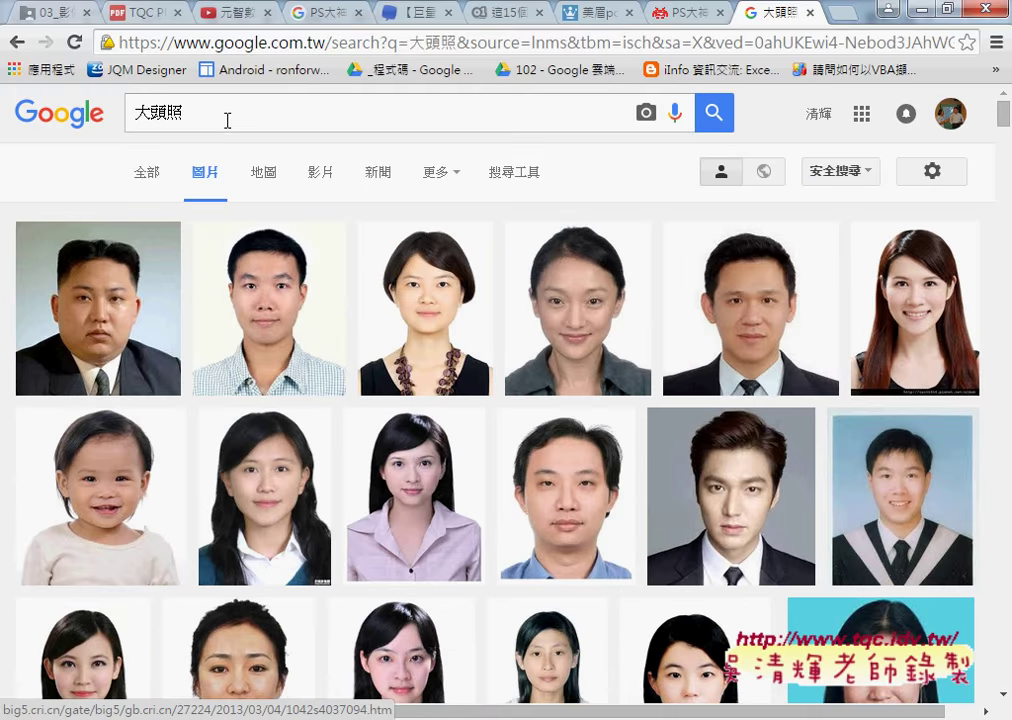
left_click_drag(226, 120, 129, 123)
type("太")
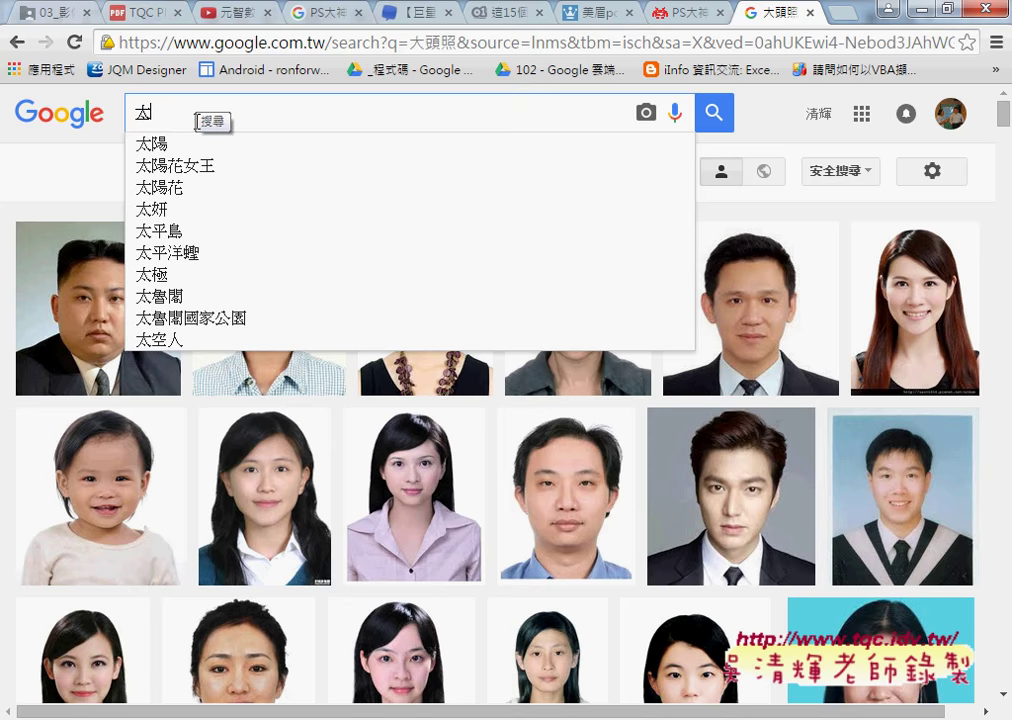
type("頭")
key("BackSpace")
type("泰迪")
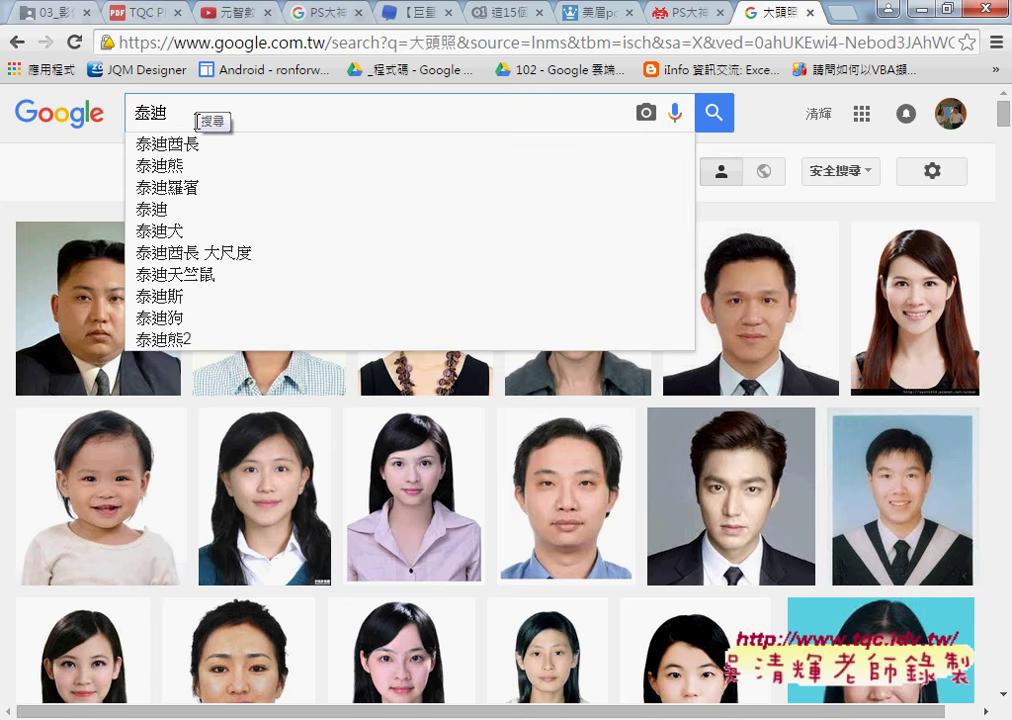
key("Down")
key("Down")
key("Return")
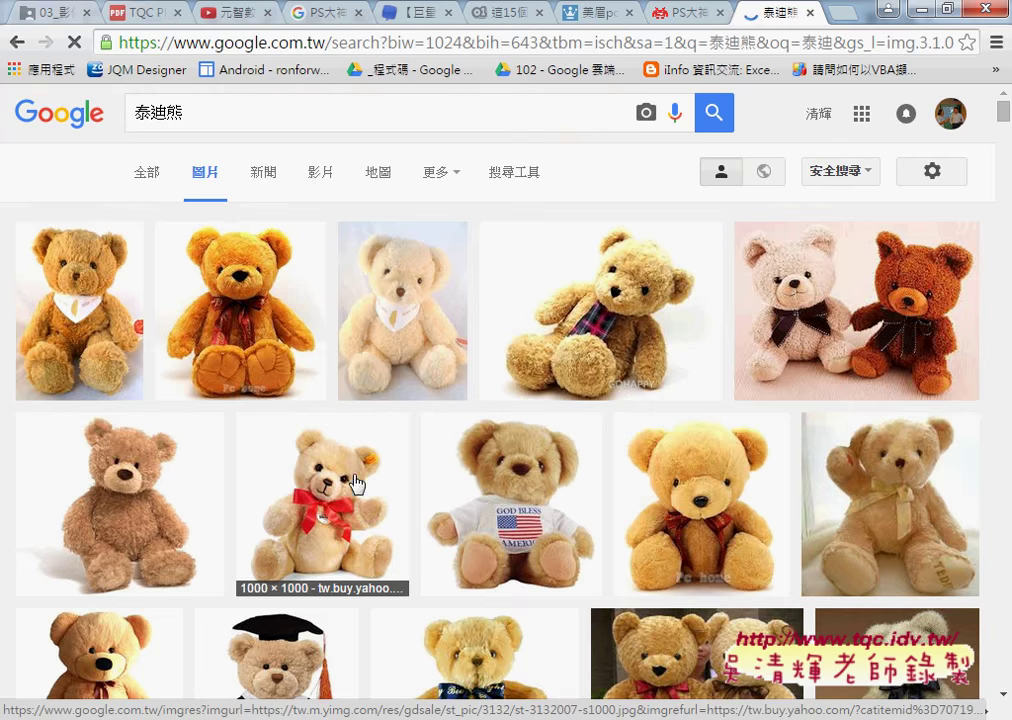
Enlarge the red-bow Steiff teddy bear result and copy the image (複製影像).
scroll(313, 530, "down", 2)
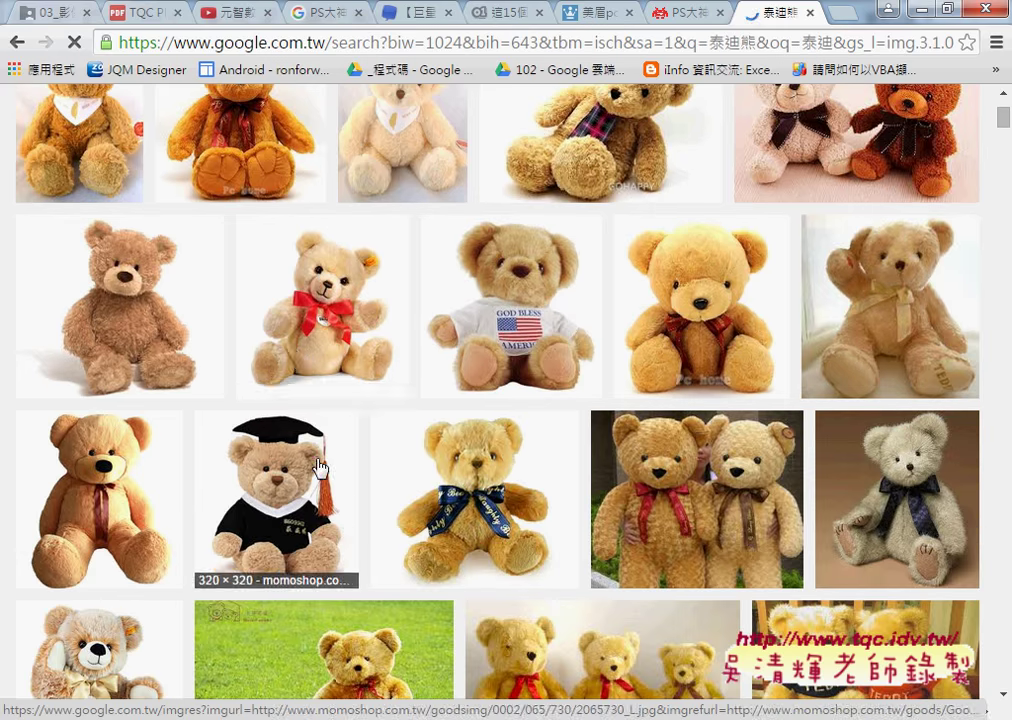
left_click(319, 315)
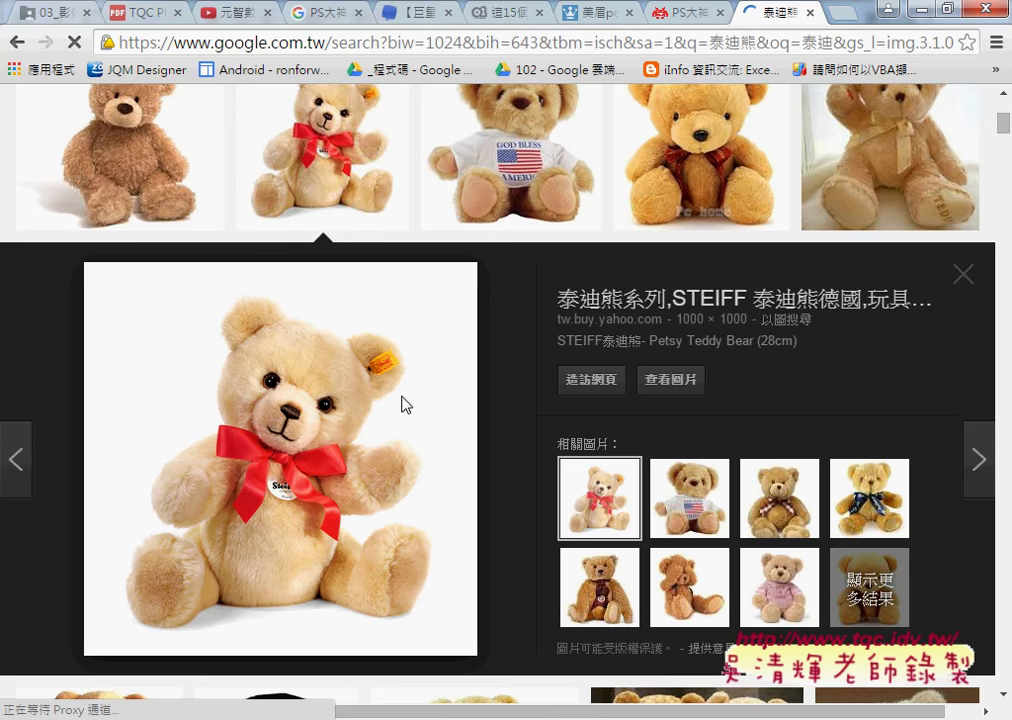
right_click(402, 404)
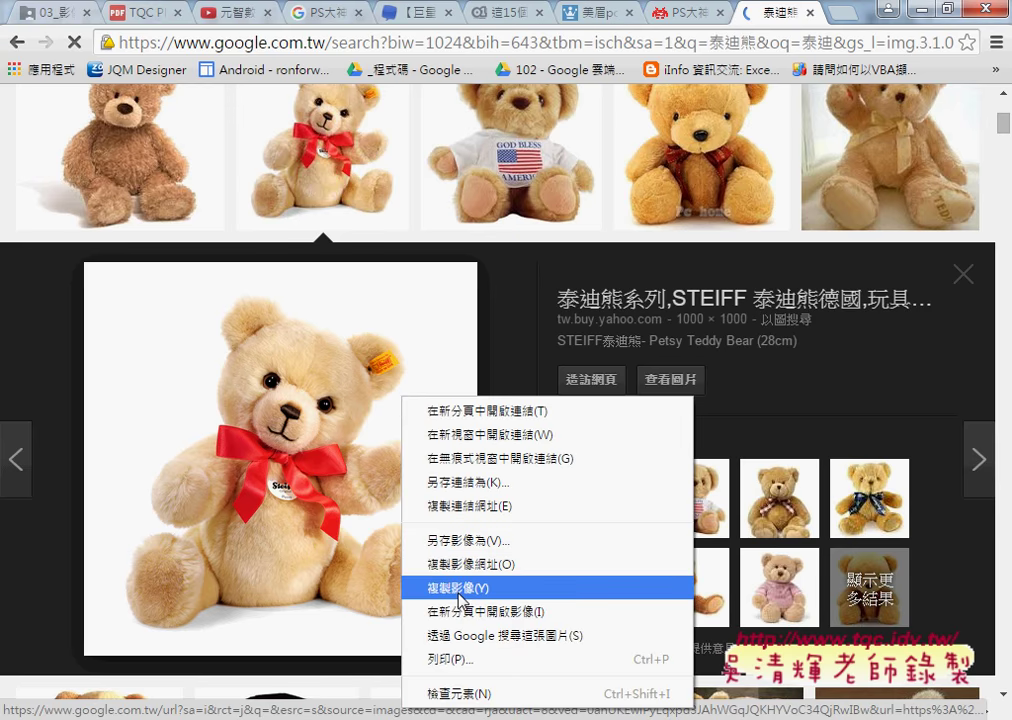
left_click(460, 598)
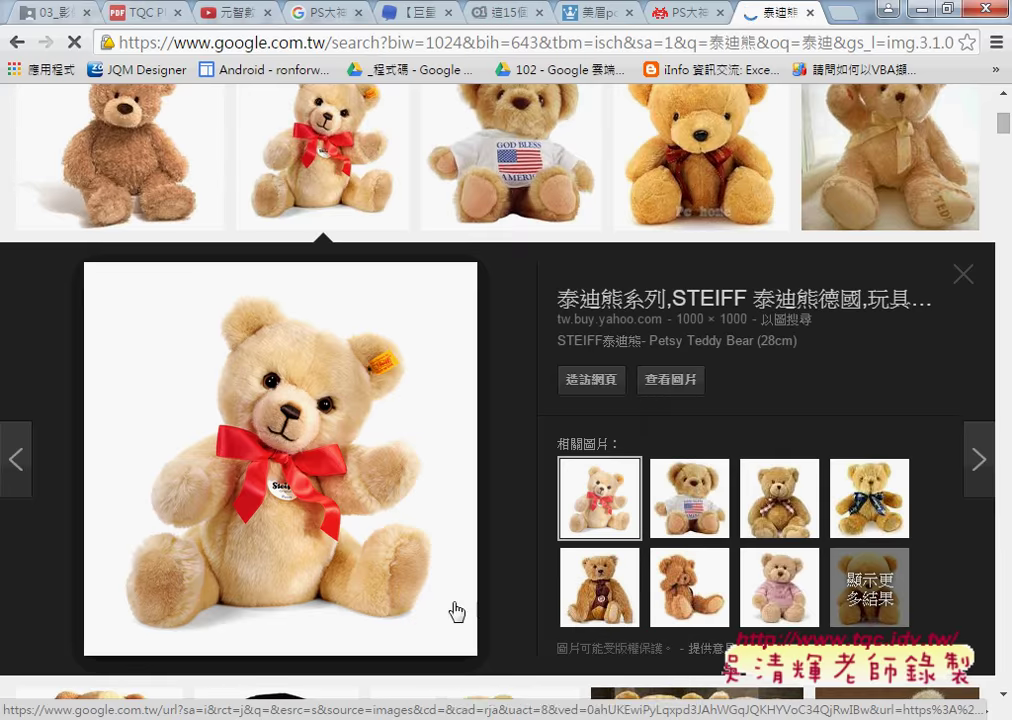
key("alt+Tab")
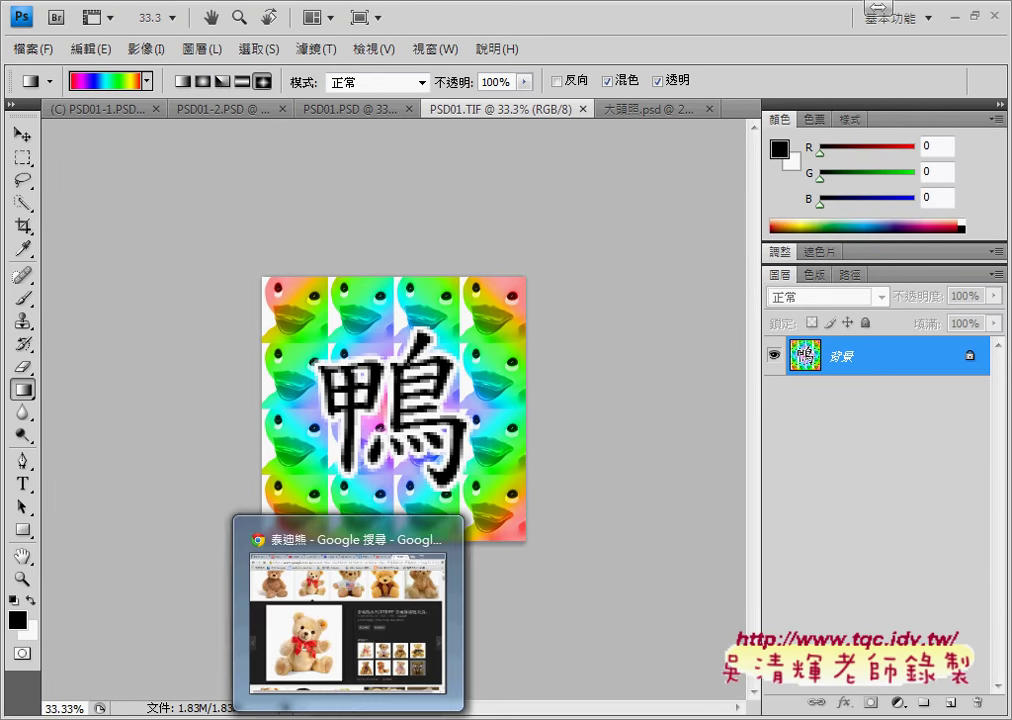
Back in the bear preview, choose 另存影像為 to save the picture.
left_click(339, 700)
right_click(373, 425)
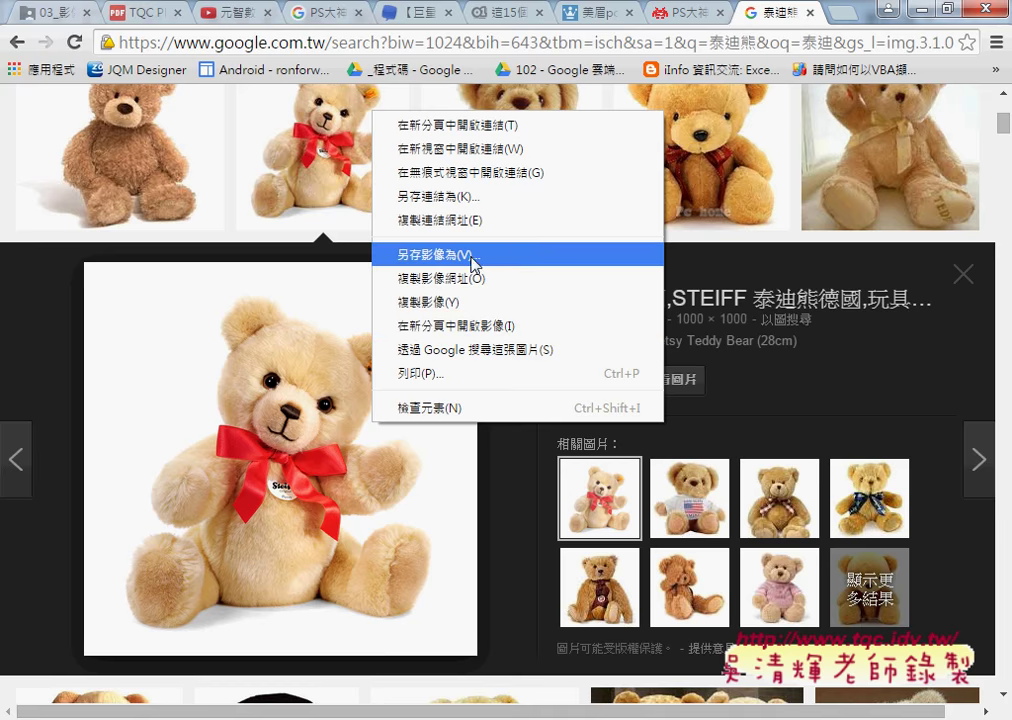
left_click(420, 256)
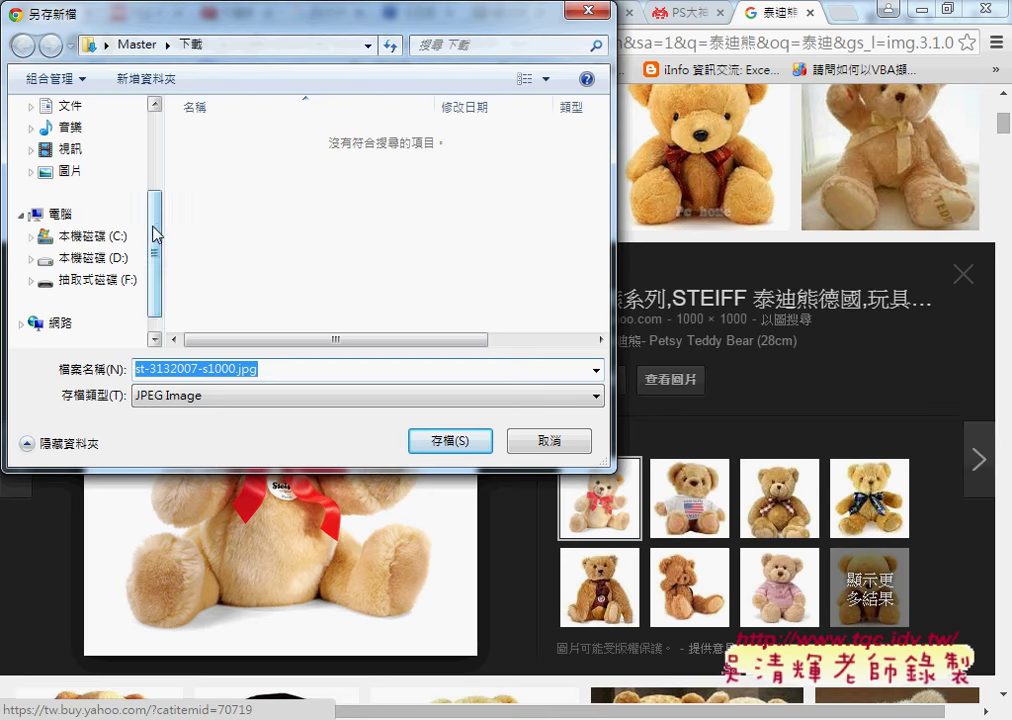
Save the bear image into the Desktop folder with the file name 熊.jpg.
left_click_drag(154, 230, 154, 130)
left_click(102, 160)
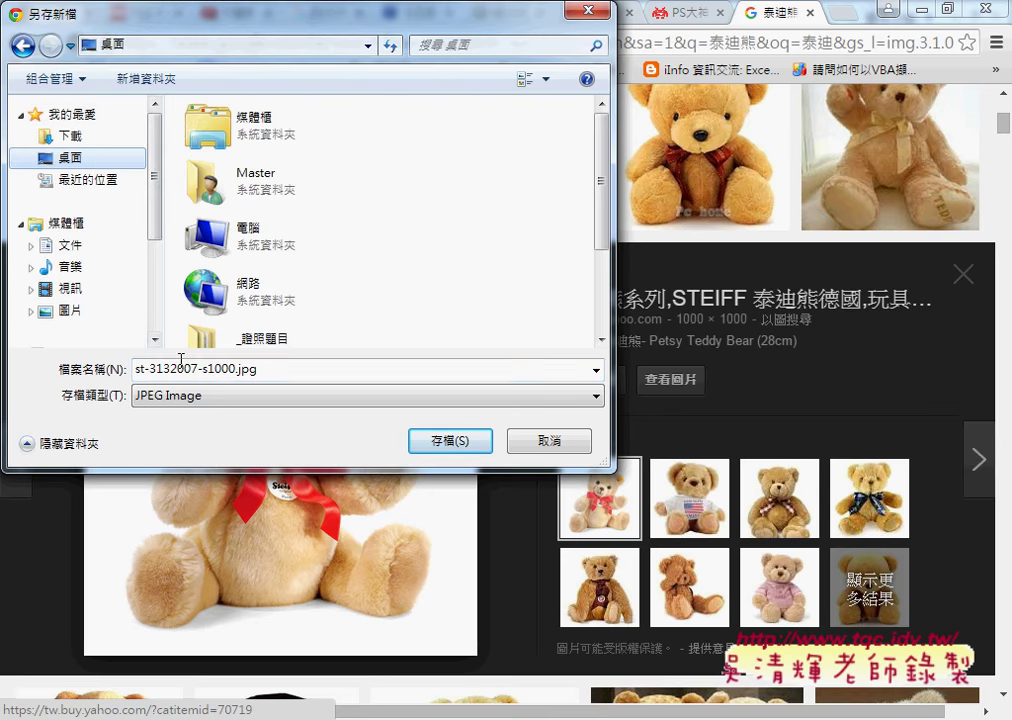
left_click(236, 369)
left_click(236, 369)
left_click_drag(236, 369, 110, 372)
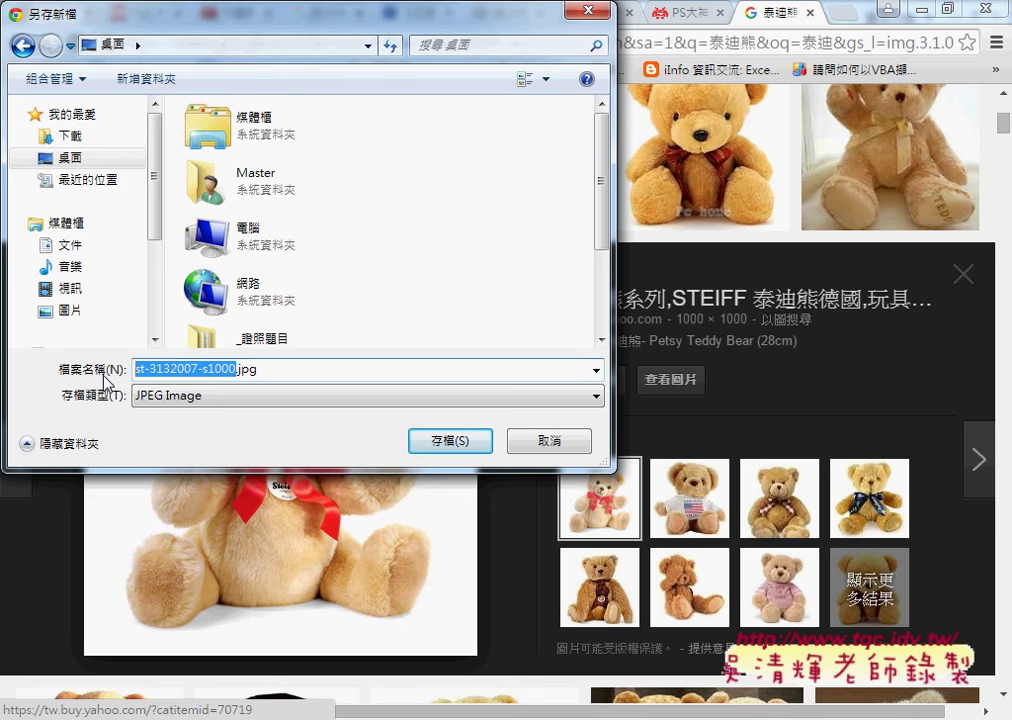
type("wm")
key("BackSpace")
key("BackSpace")
key("BackSpace")
type("w94")
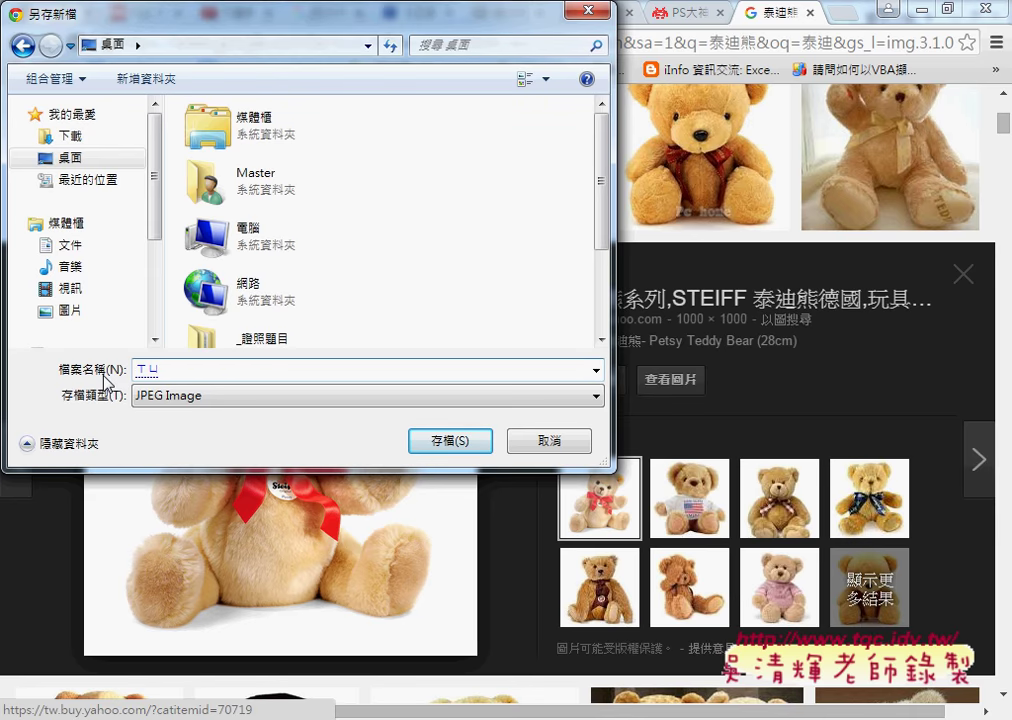
type("vm/6")
key("Return")
type(".jpg")
key("Return")
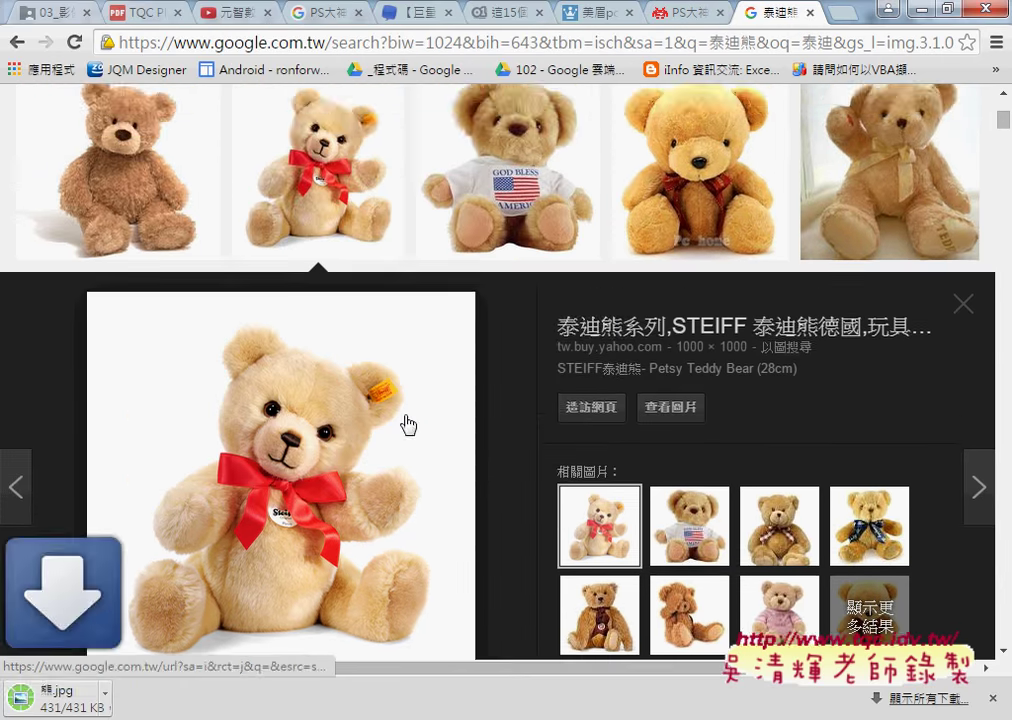
Uncover the desktop behind Photoshop and drag 熊.jpg onto the Photoshop window.
left_click(925, 14)
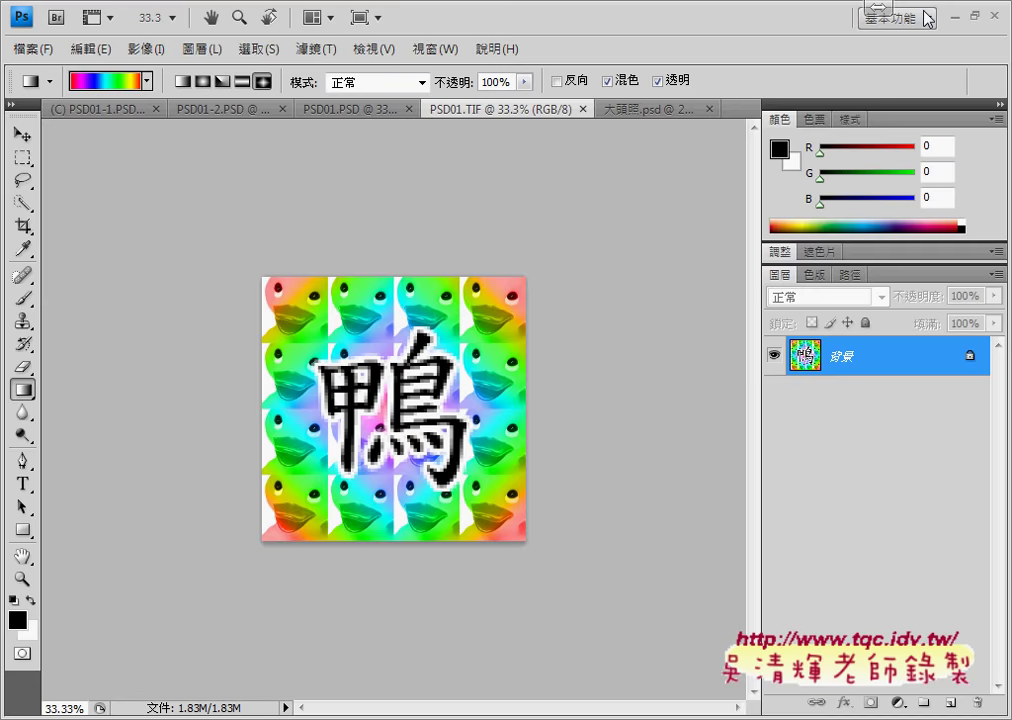
left_click(972, 15)
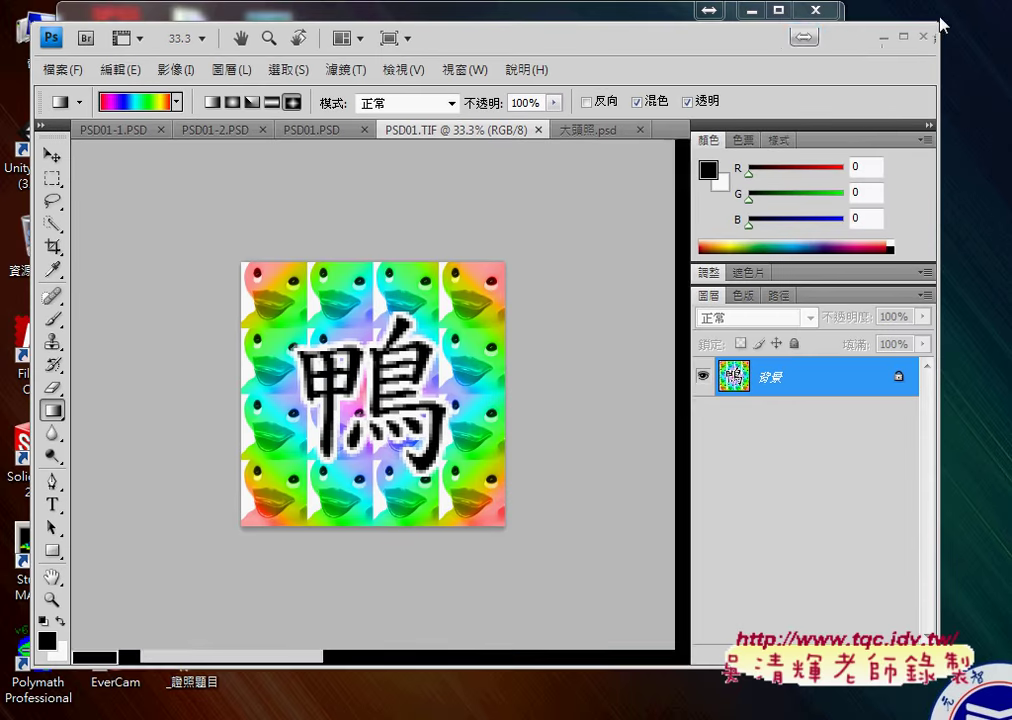
left_click(748, 10)
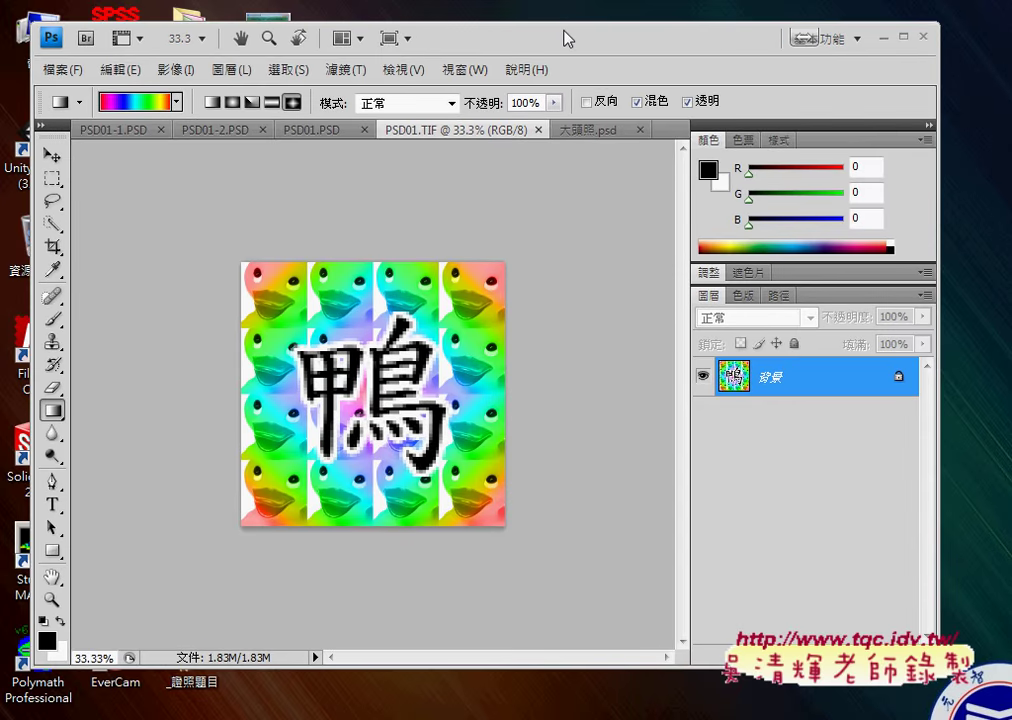
left_click_drag(519, 33, 792, 125)
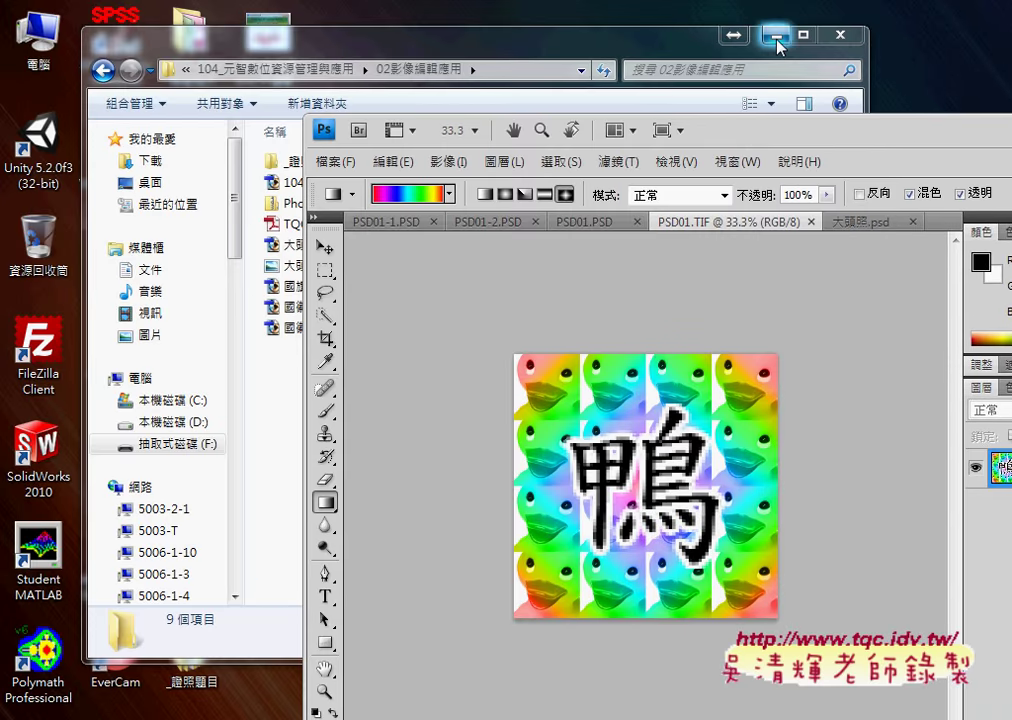
left_click(734, 38)
mouse_move(264, 150)
left_mouse_down()
mouse_move(432, 172)
mouse_move(429, 163)
left_mouse_up()
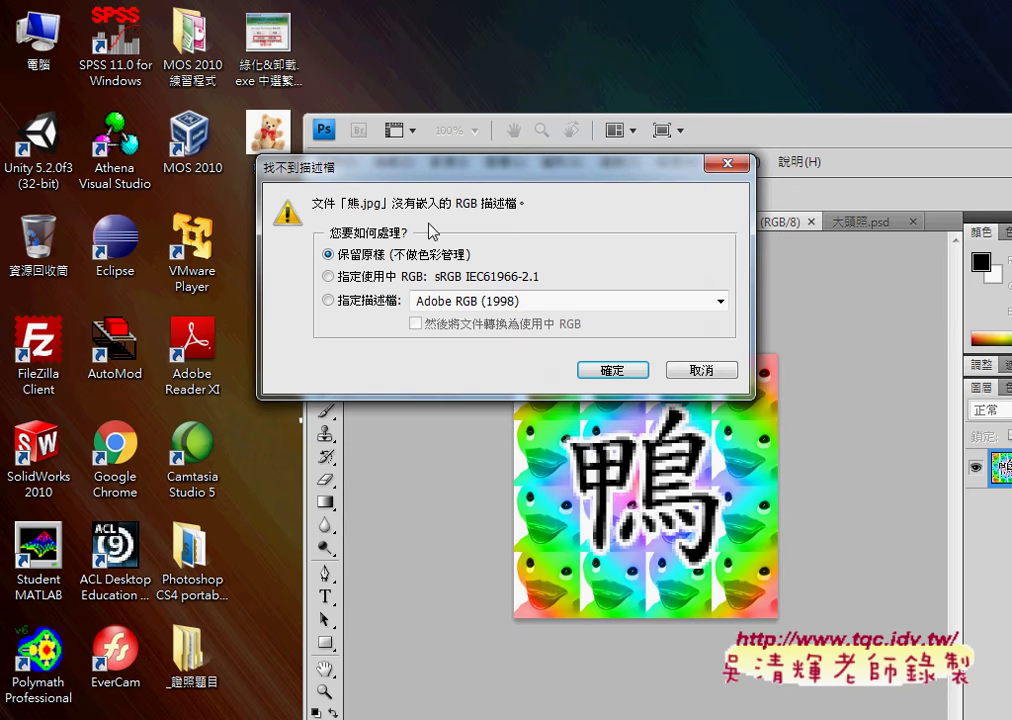
left_click(612, 371)
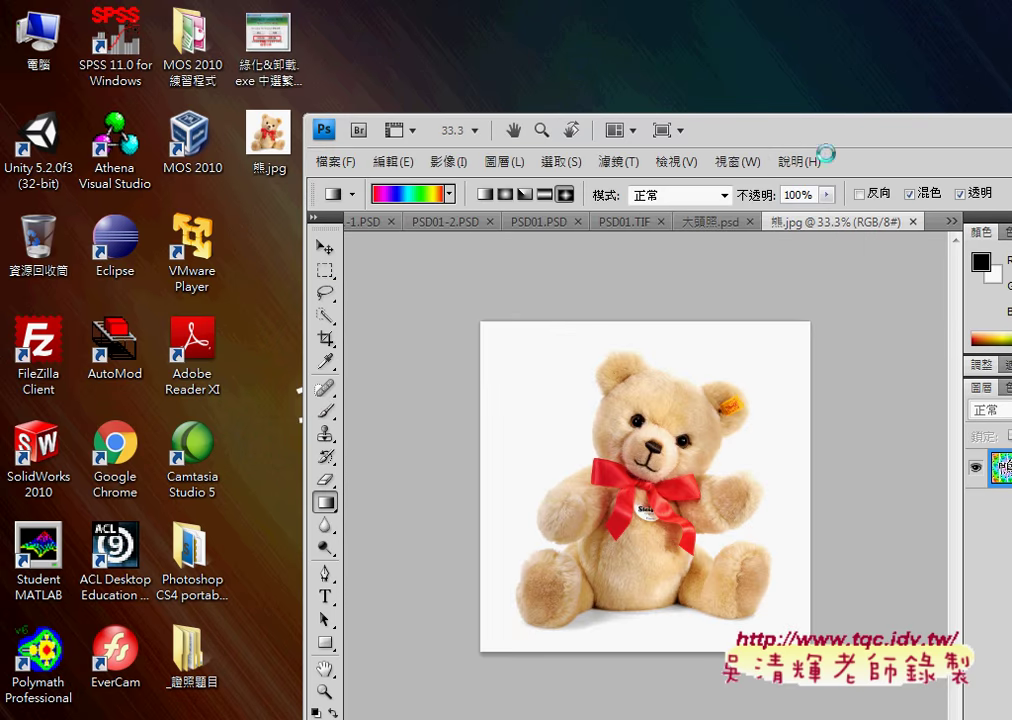
left_click_drag(831, 149, 575, 72)
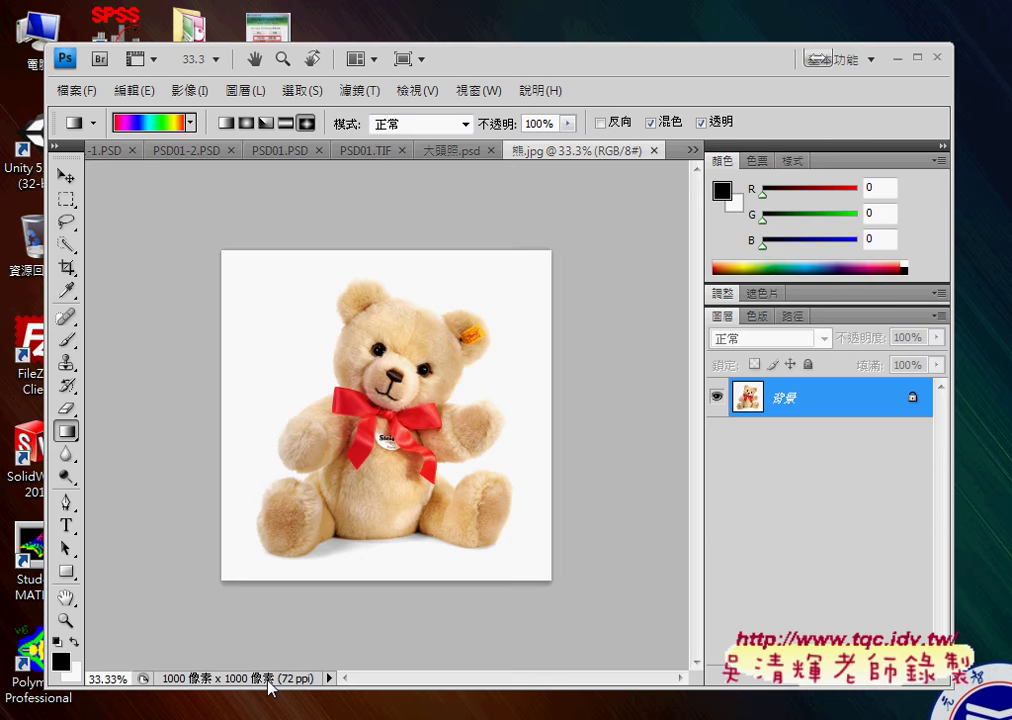
Set the bear image's width to 200 pixels in Image Size with proportions constrained.
left_click(194, 92)
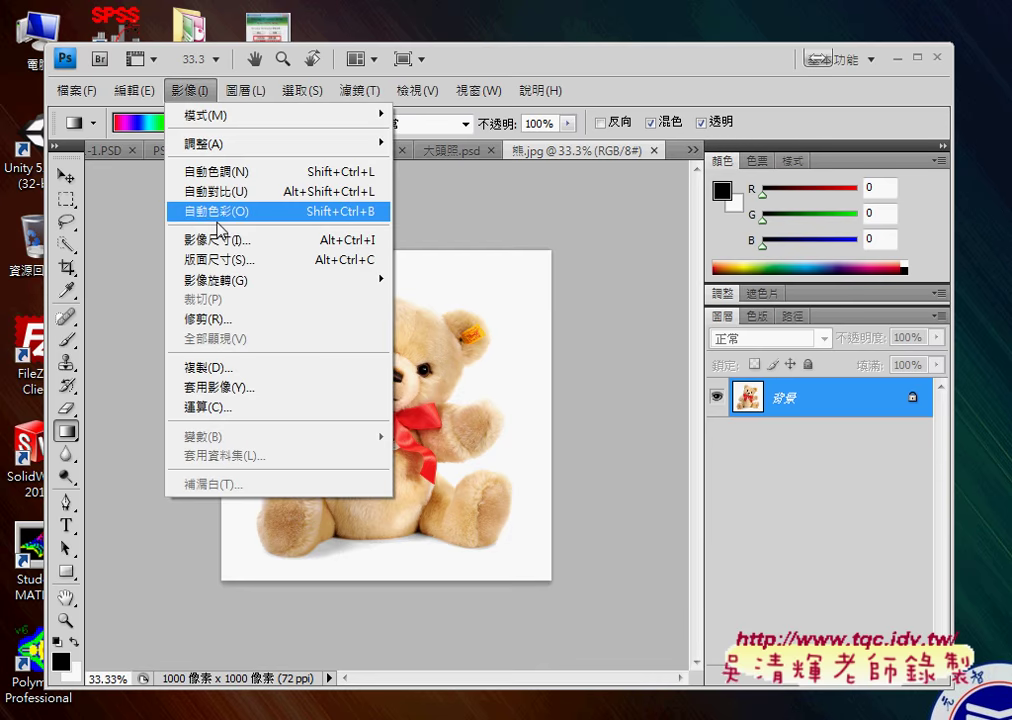
left_click(215, 240)
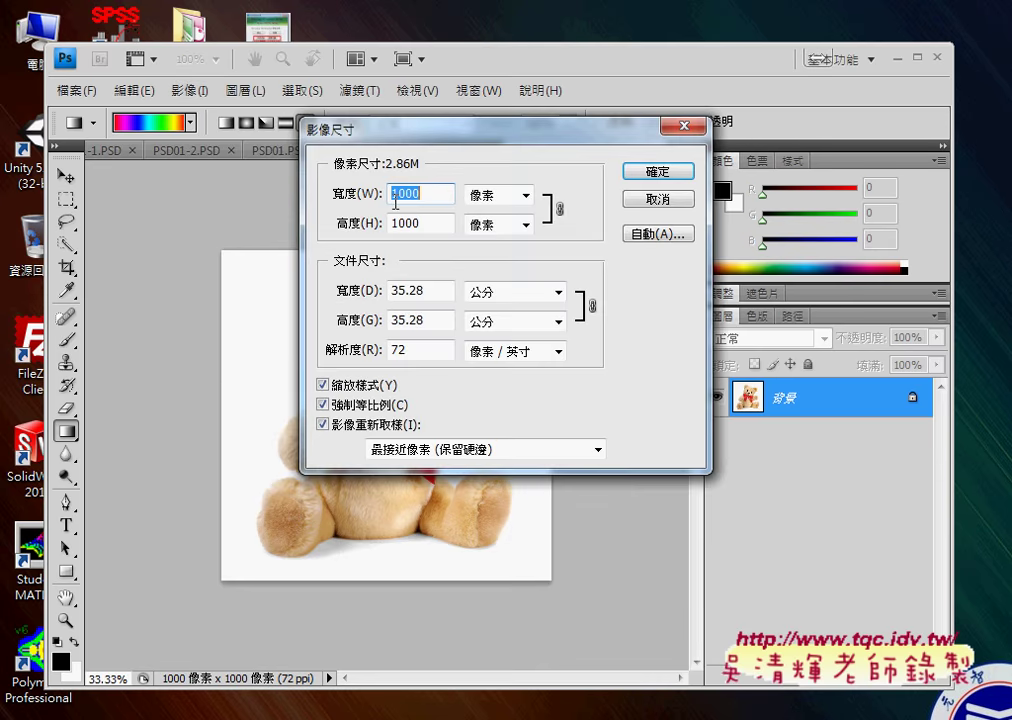
type("20")
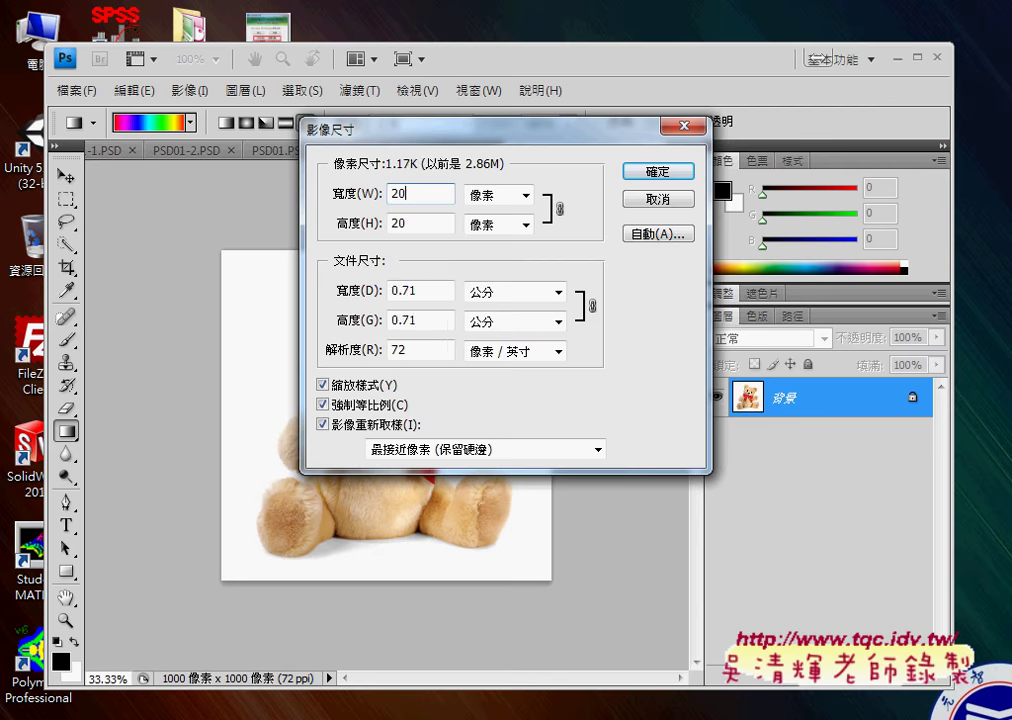
type("0")
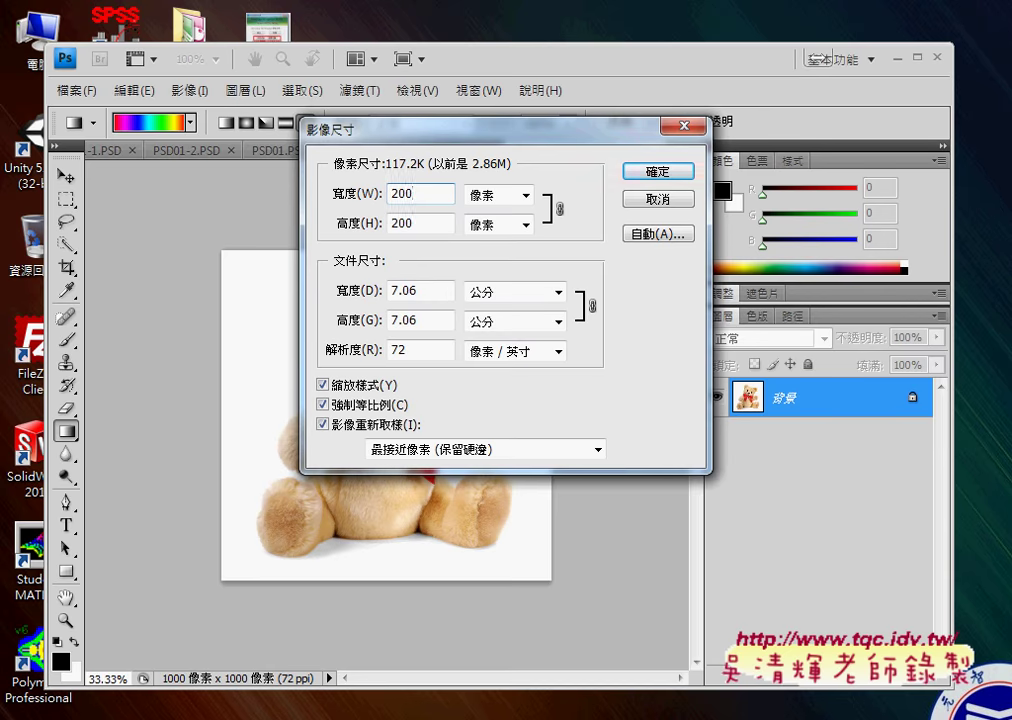
key("Return")
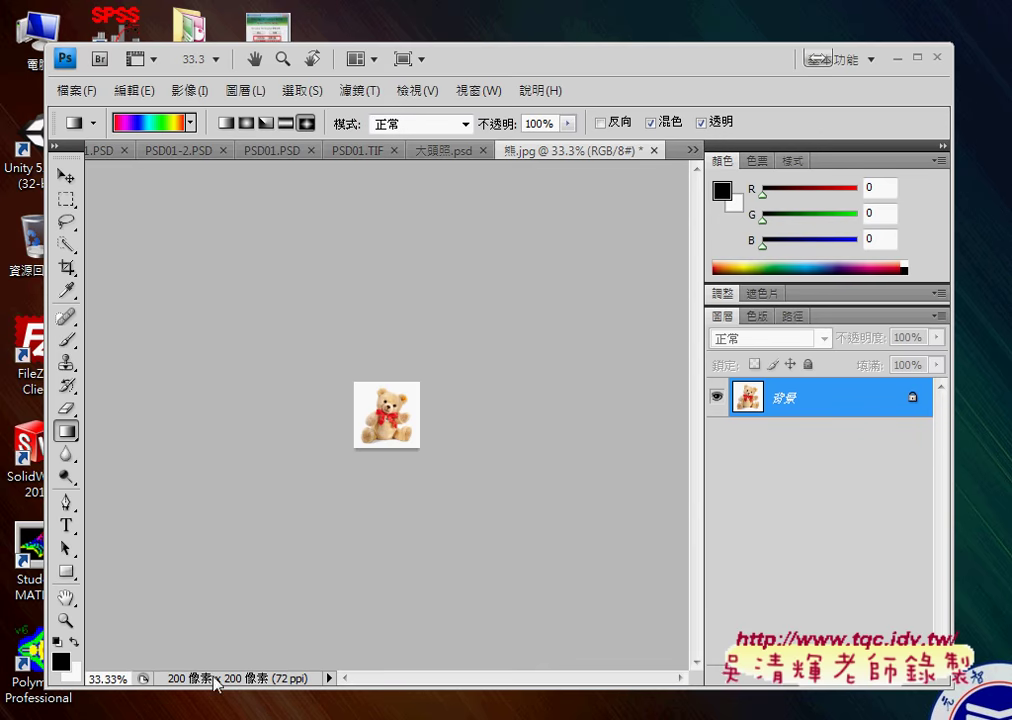
left_click(134, 91)
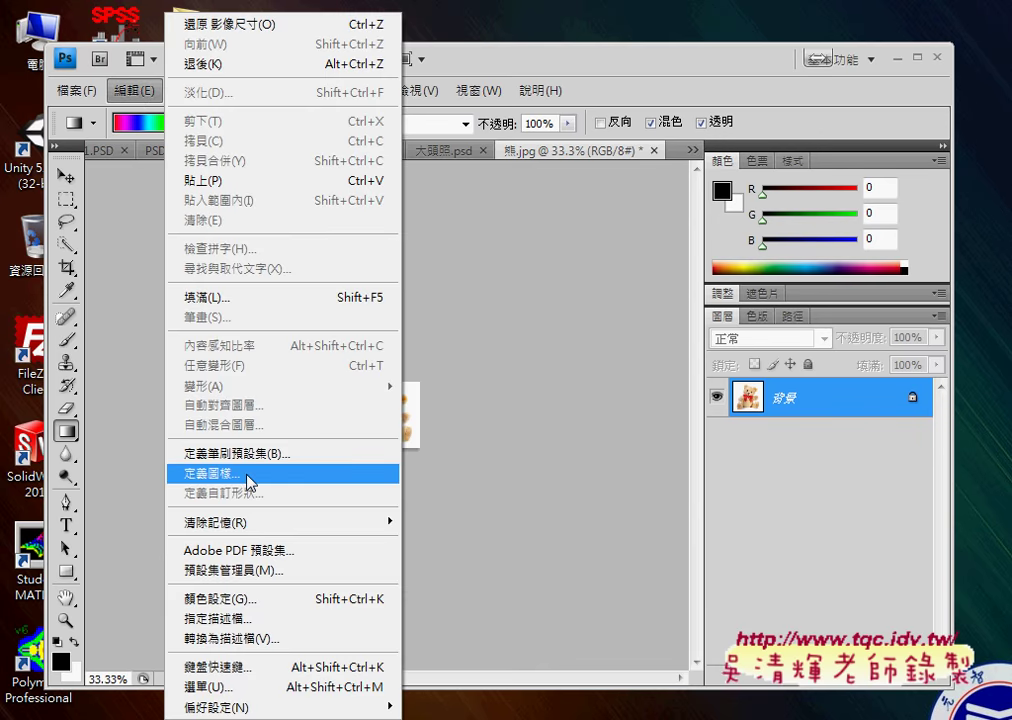
left_click(248, 478)
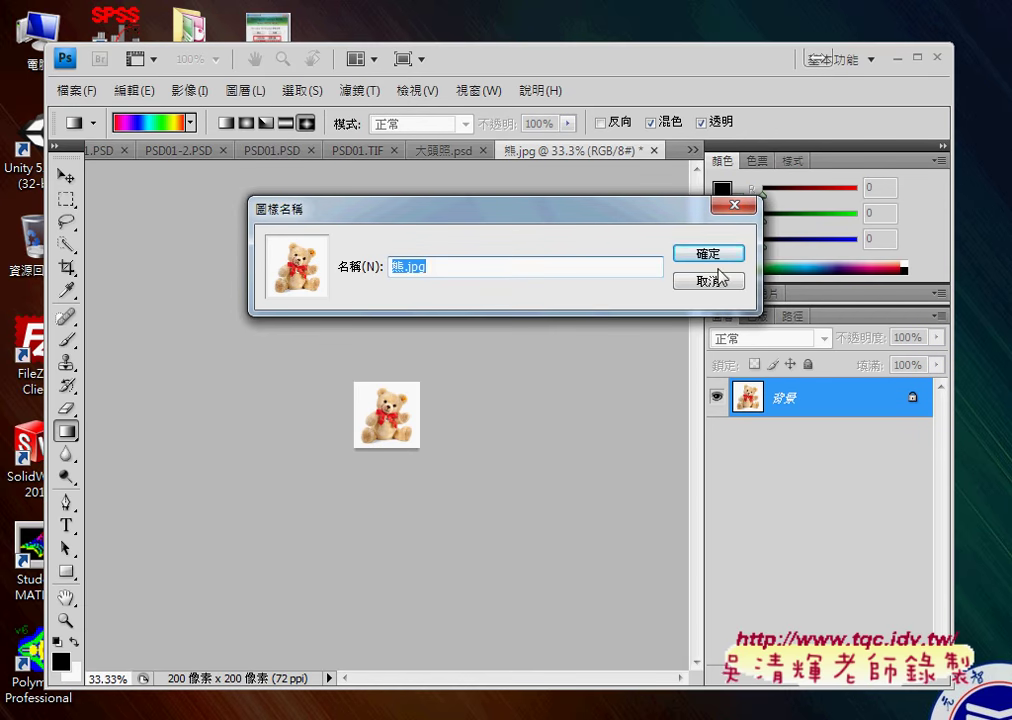
left_click(718, 255)
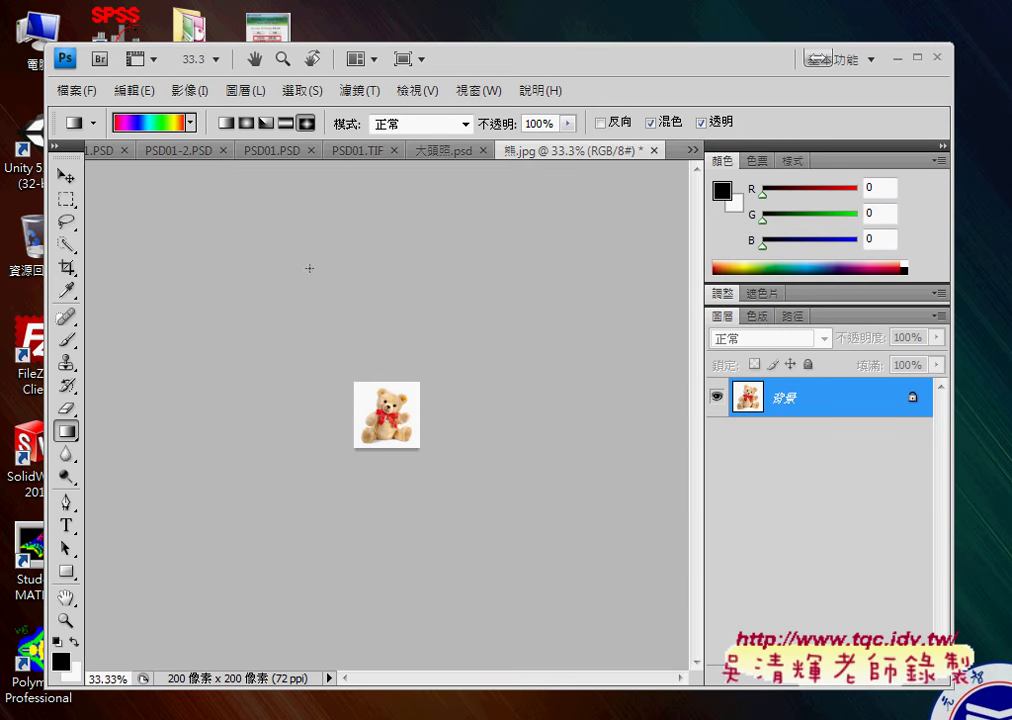
Create a new white-background document of 1000 × 1000 pixels at 72 ppi.
left_click(100, 88)
left_click(128, 115)
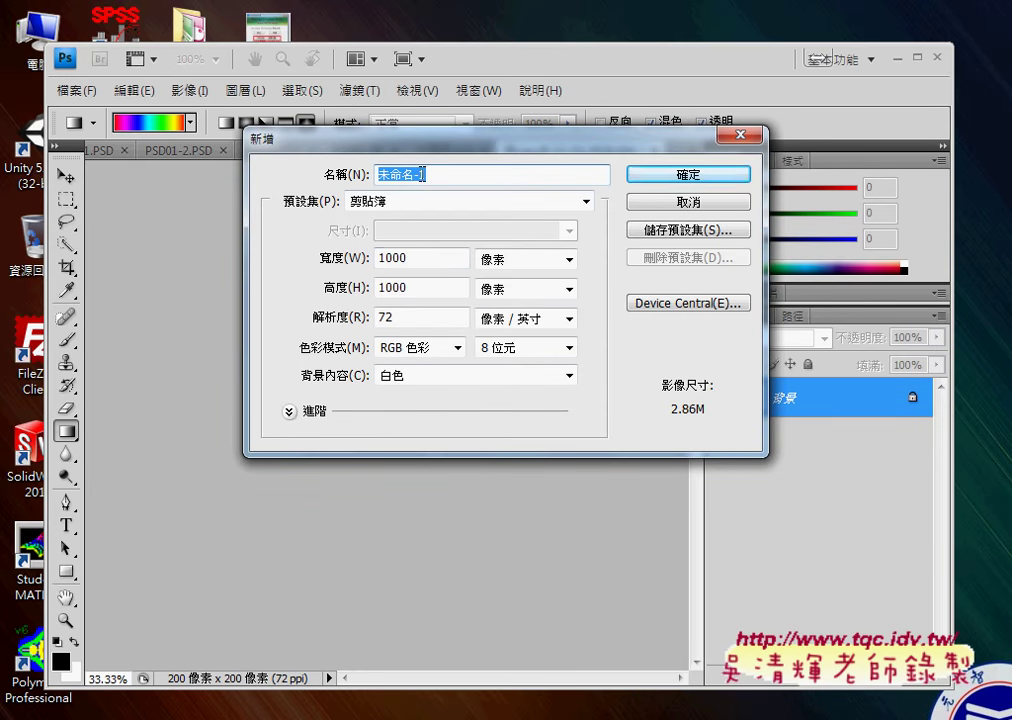
double_click(380, 266)
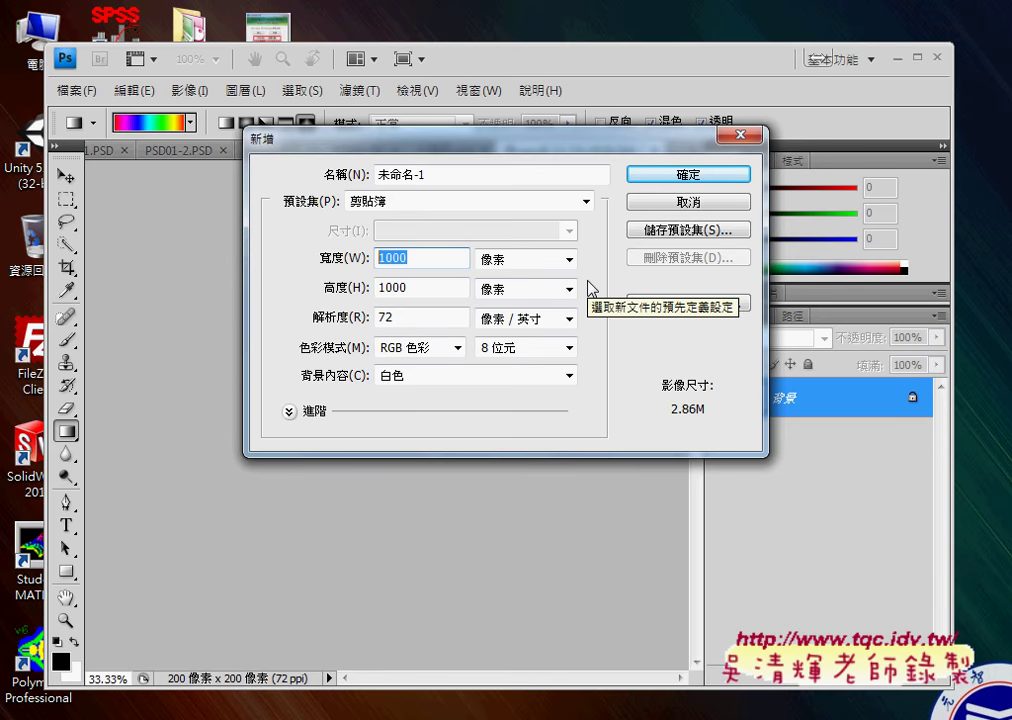
left_click(742, 174)
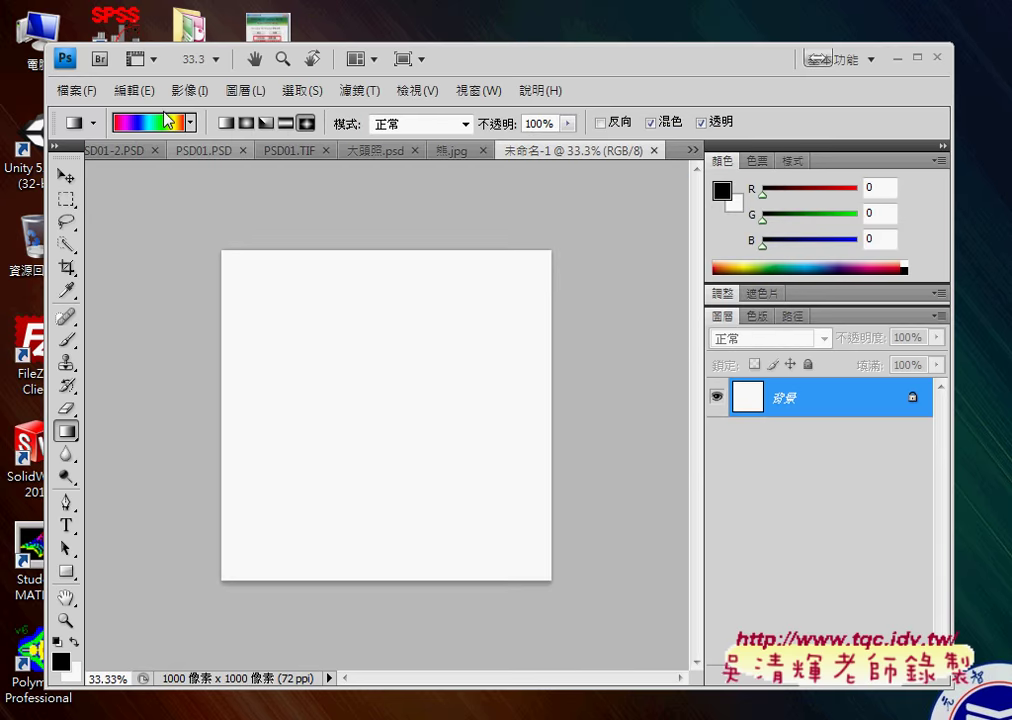
Fill the canvas with the custom teddy bear pattern using Edit > Fill.
left_click(134, 90)
left_click(210, 290)
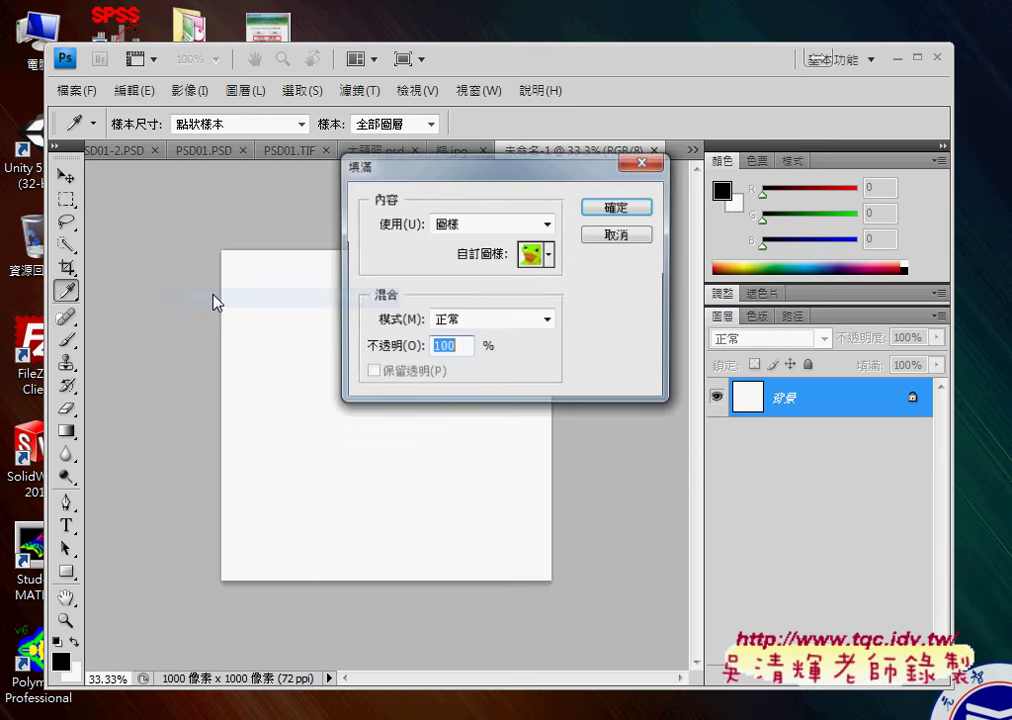
left_click(549, 258)
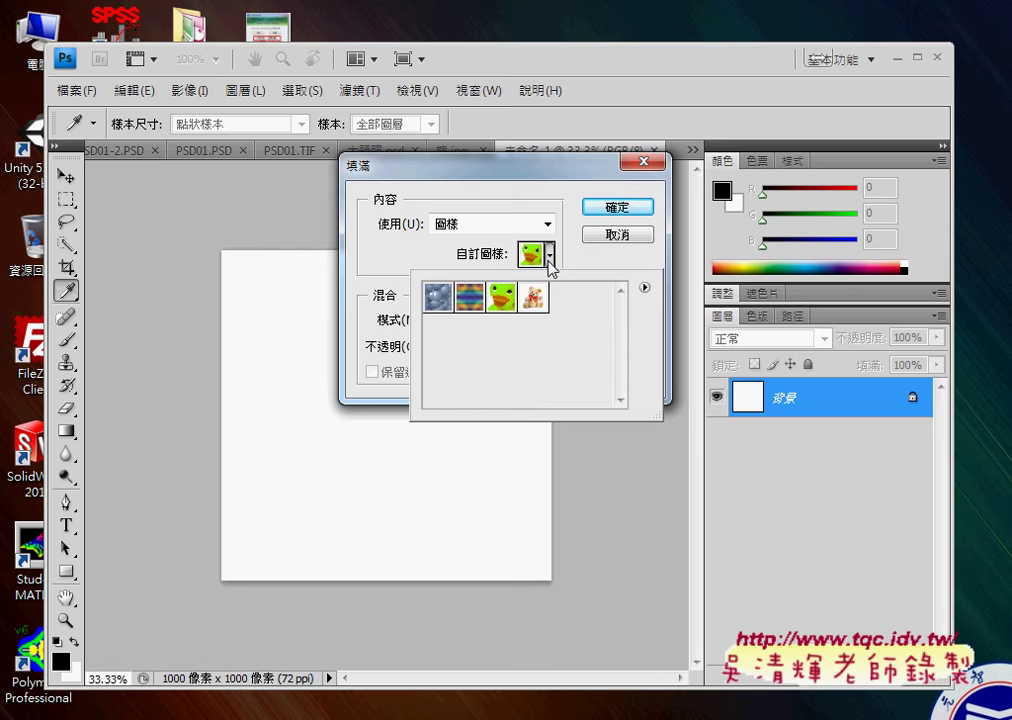
left_click(537, 296)
left_click(613, 207)
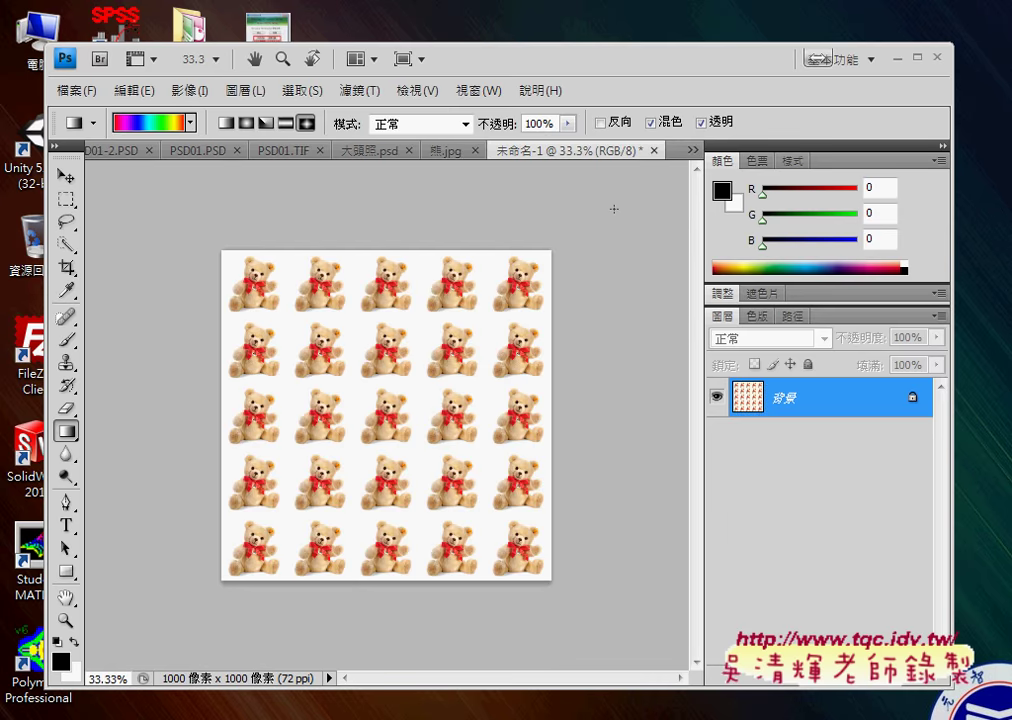